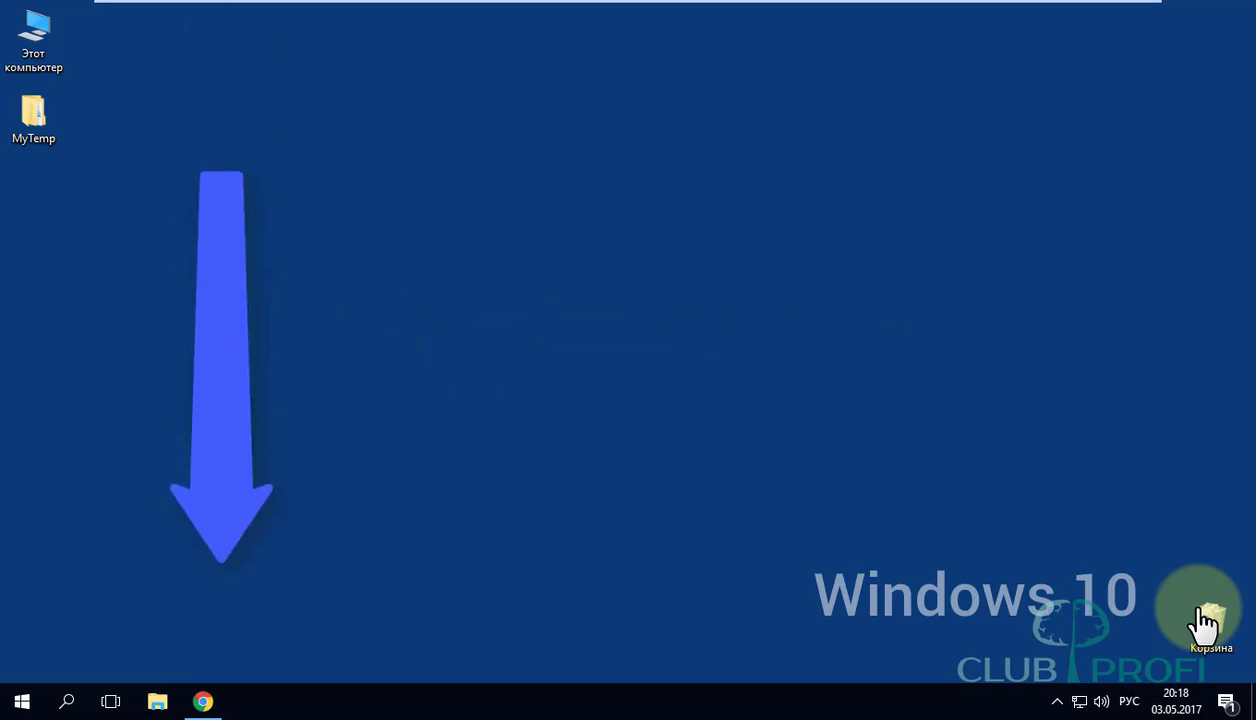
# Open 10tracks.com in Chrome and bring up the Зарегистрироваться sign-up form.
pyautogui.click(224, 701)
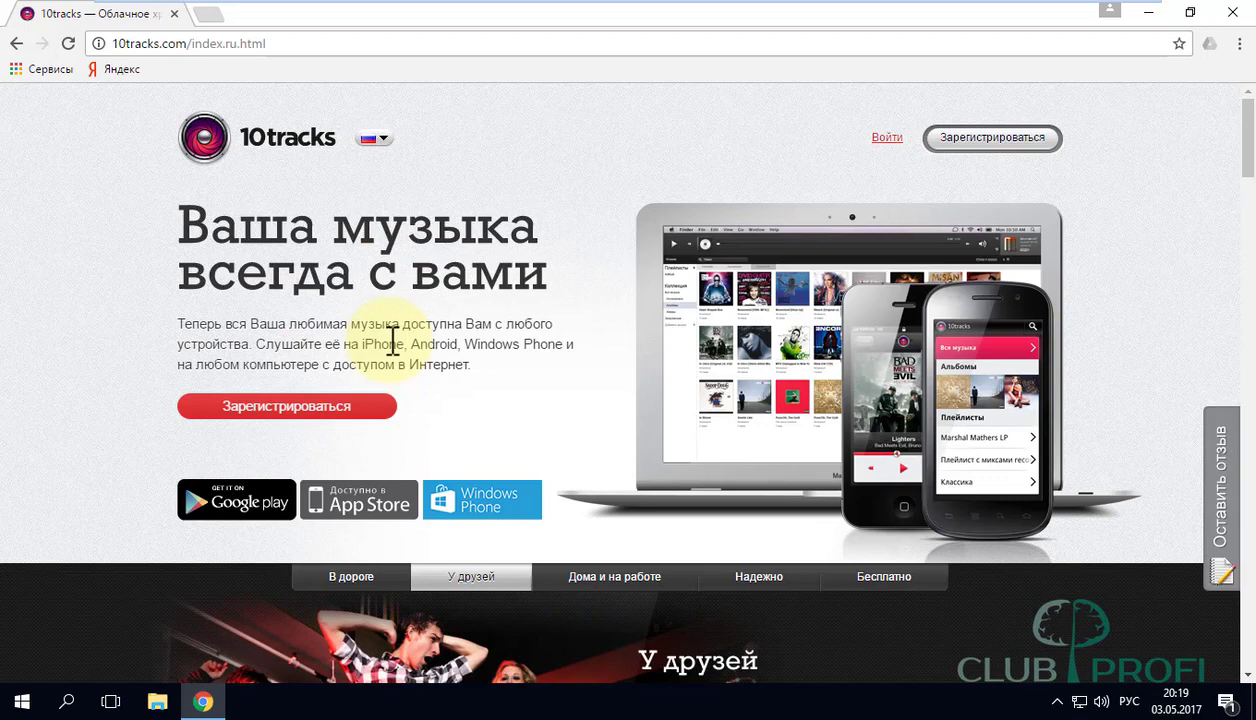
pyautogui.click(995, 143)
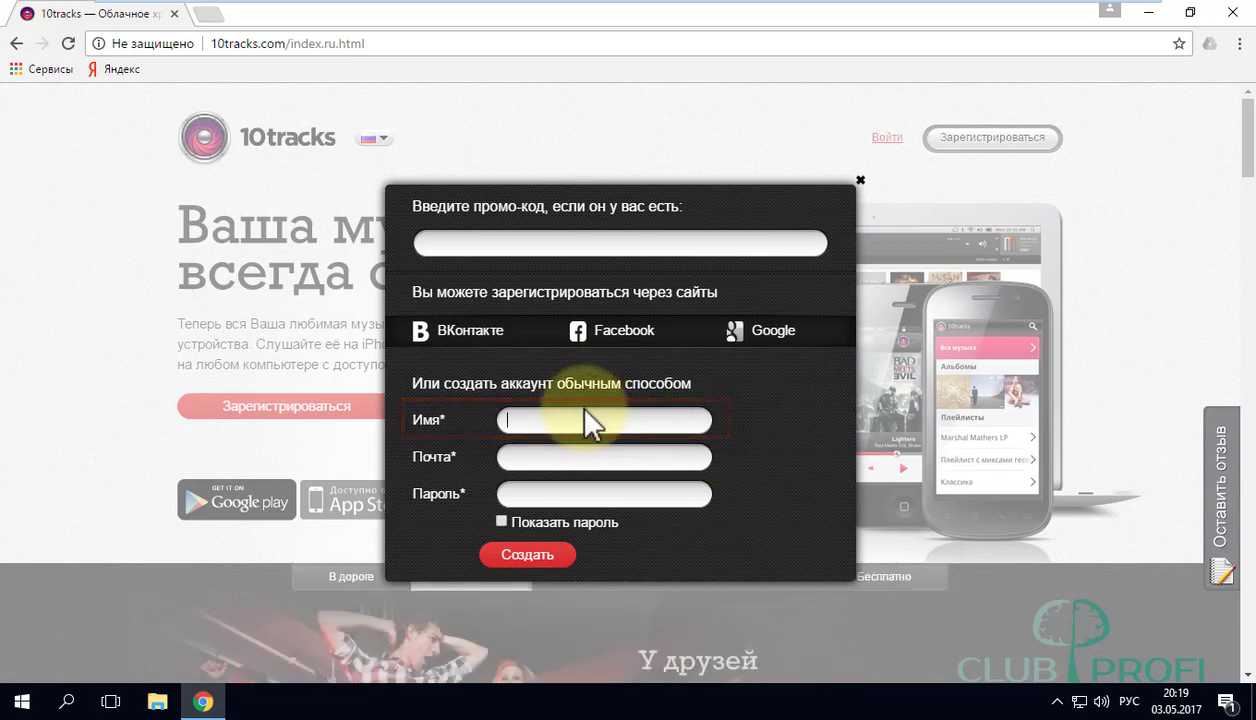
# Enter a username, the account e-mail and a six-character password, then submit with Создать.
pyautogui.hotkey('alt', 'shift')
pyautogui.write('Azamat87')
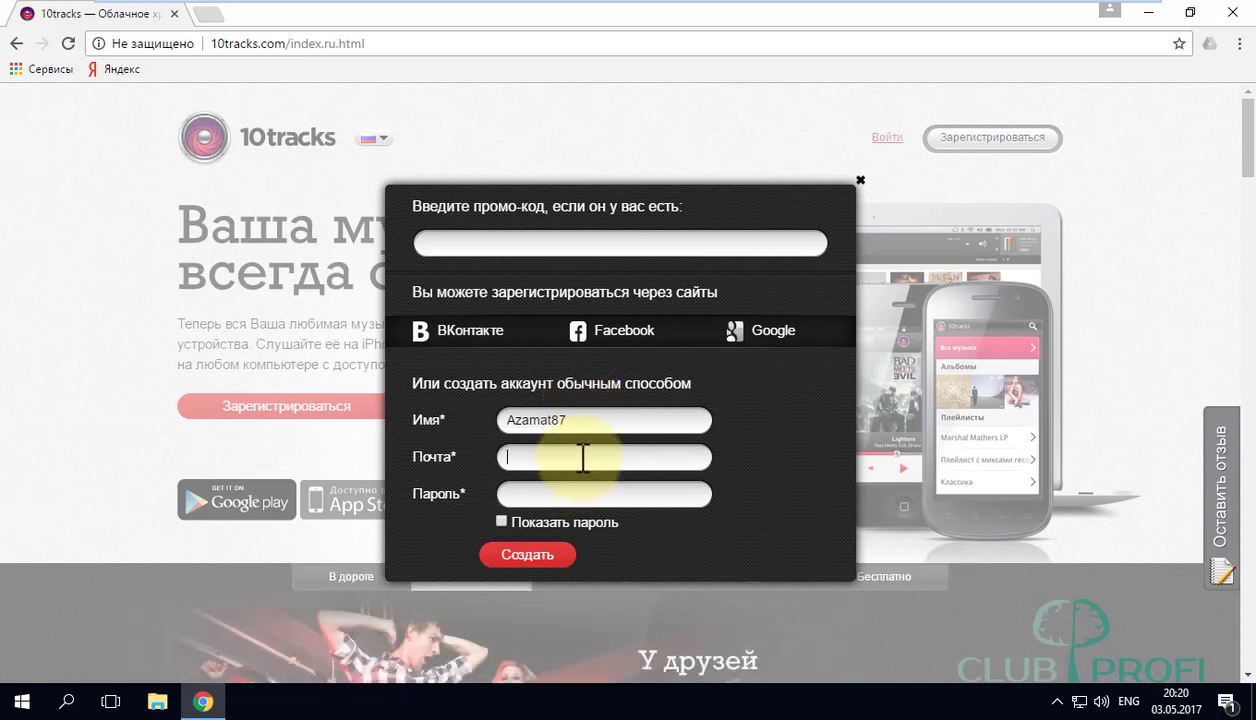
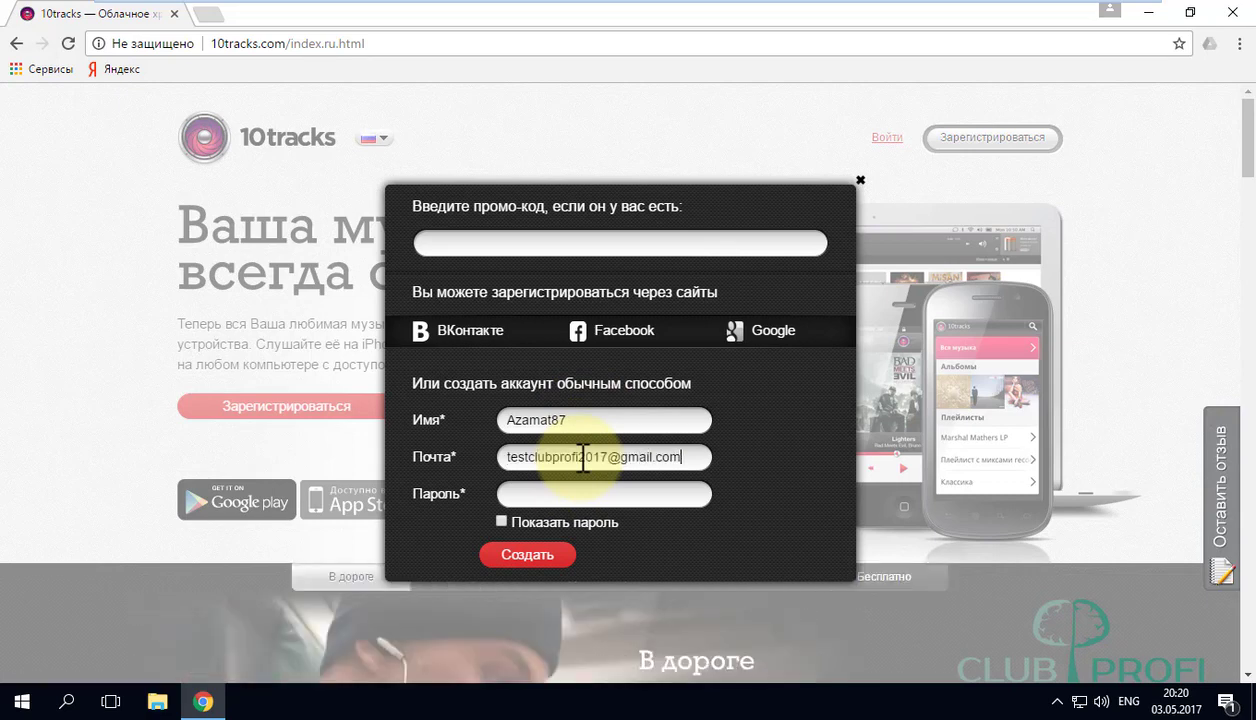
pyautogui.press('Tab')
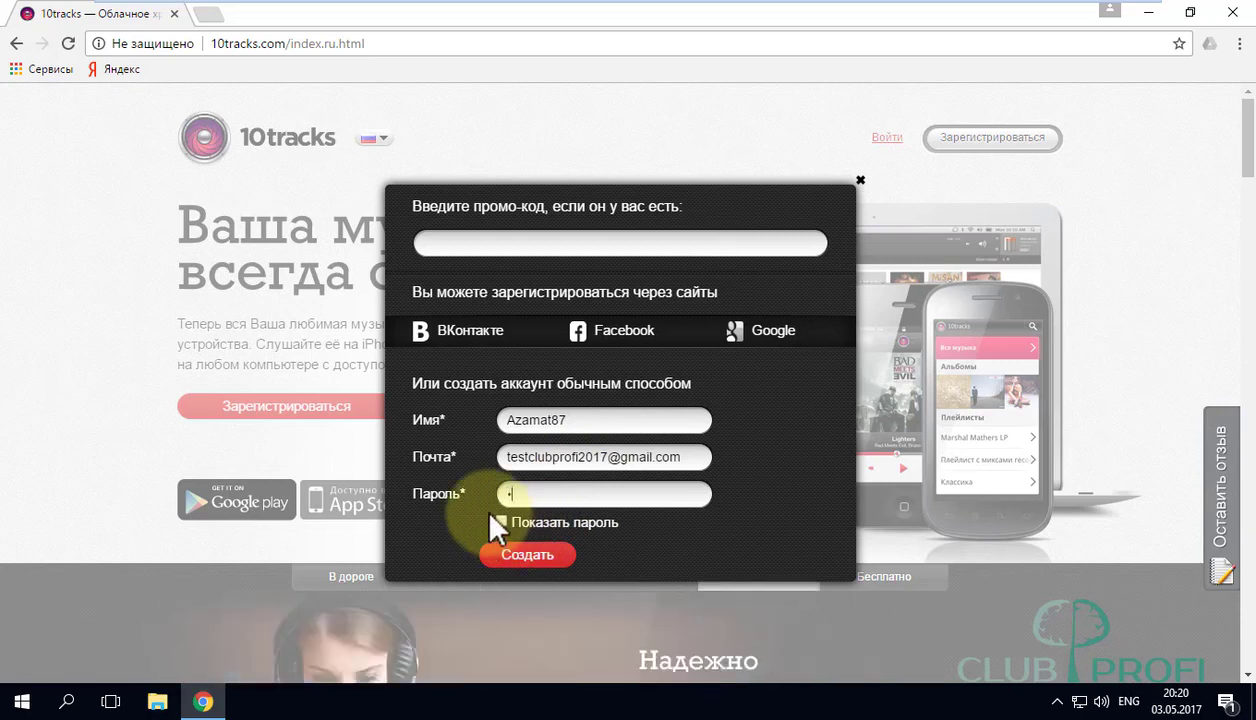
pyautogui.write('123456')
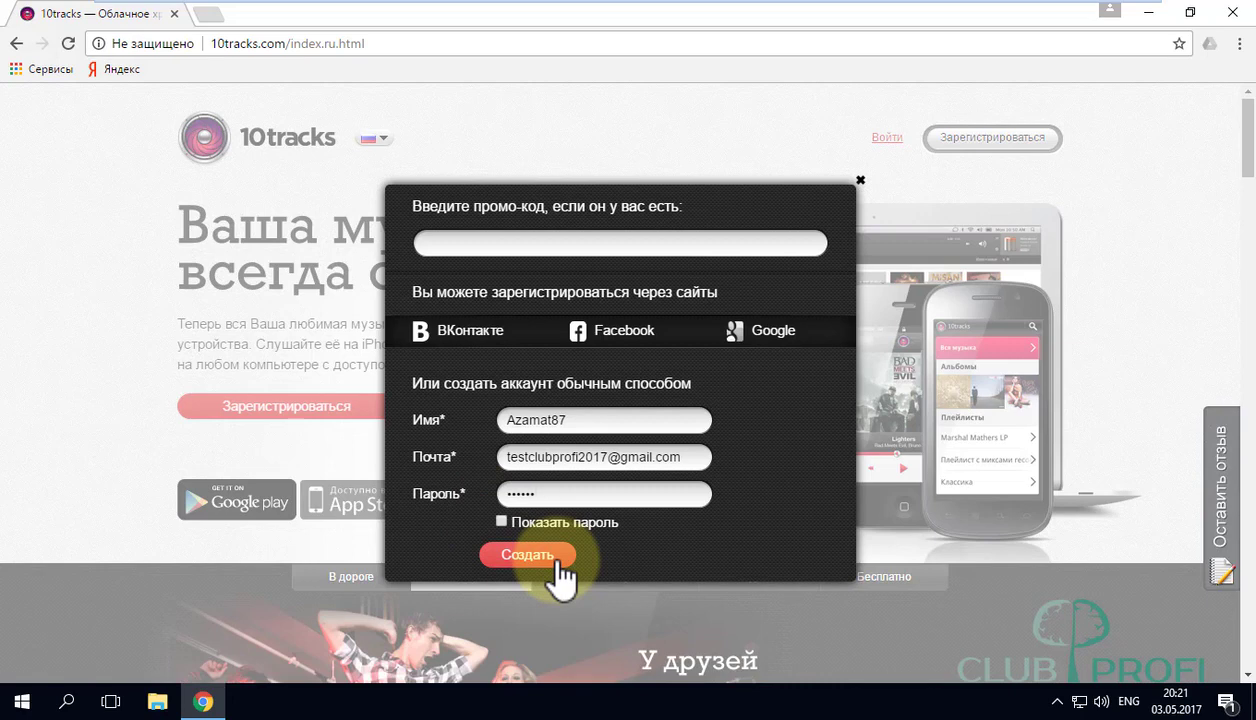
pyautogui.click(558, 565)
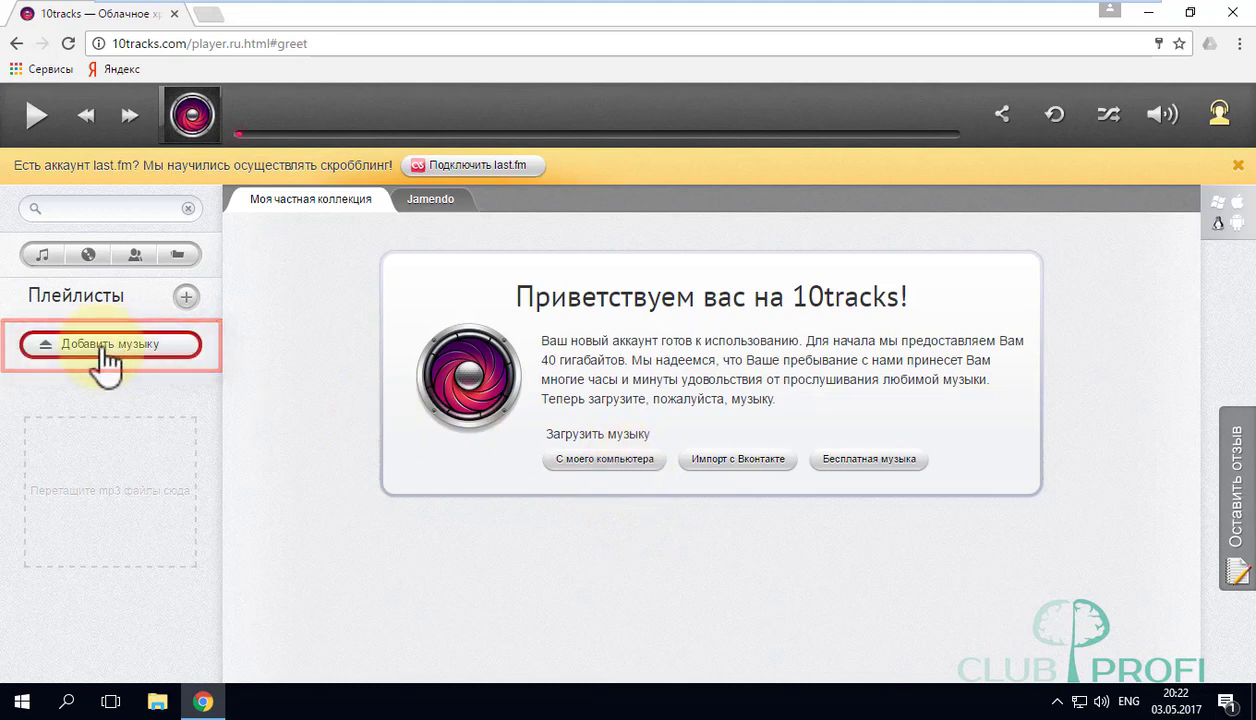
pyautogui.click(104, 352)
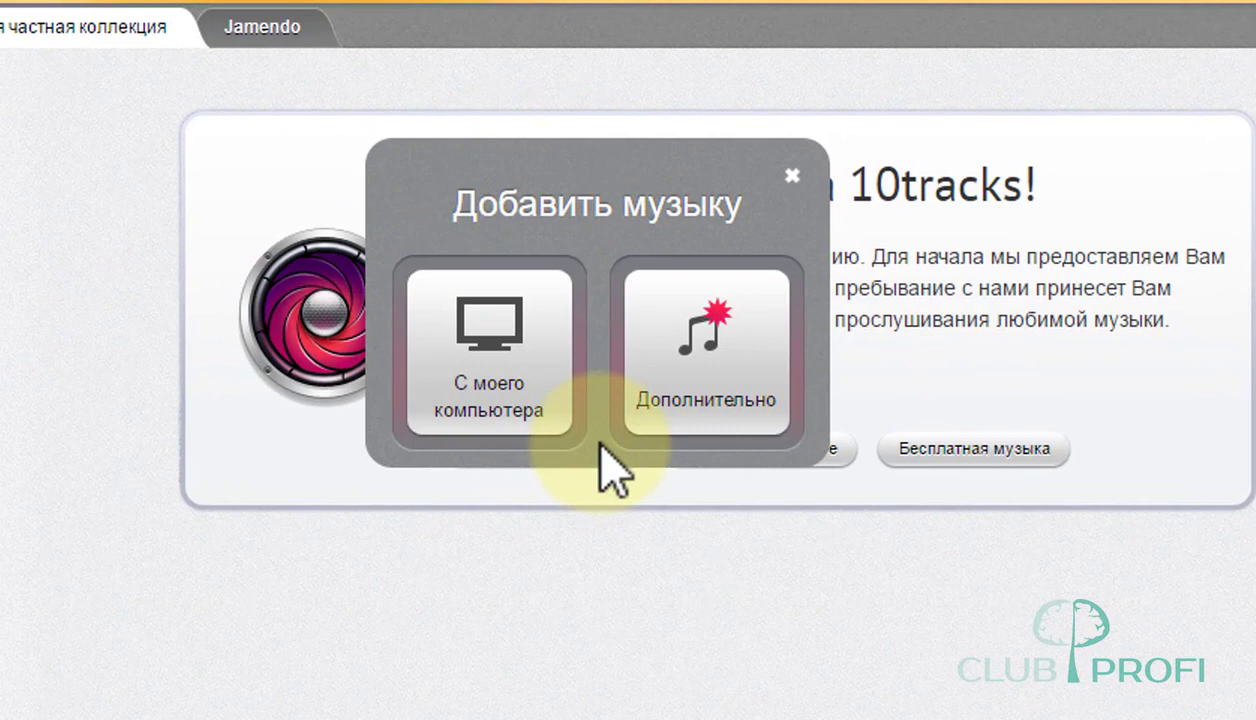
pyautogui.click(752, 372)
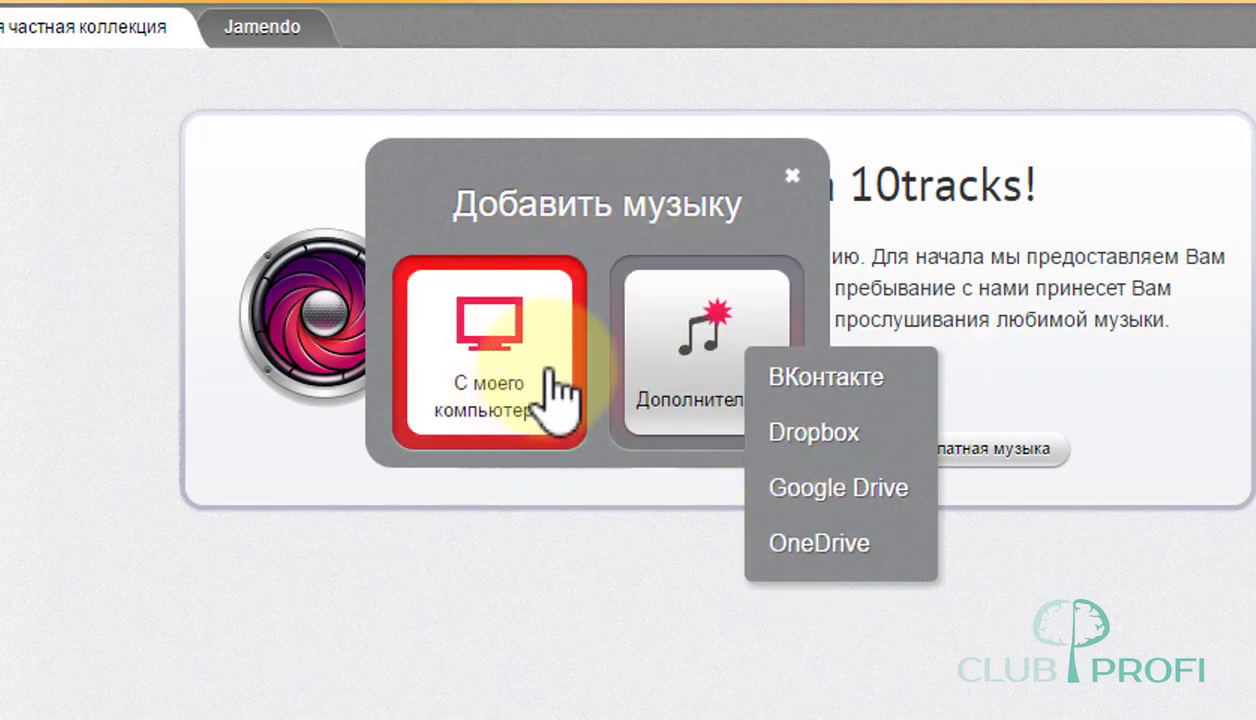
pyautogui.click(549, 372)
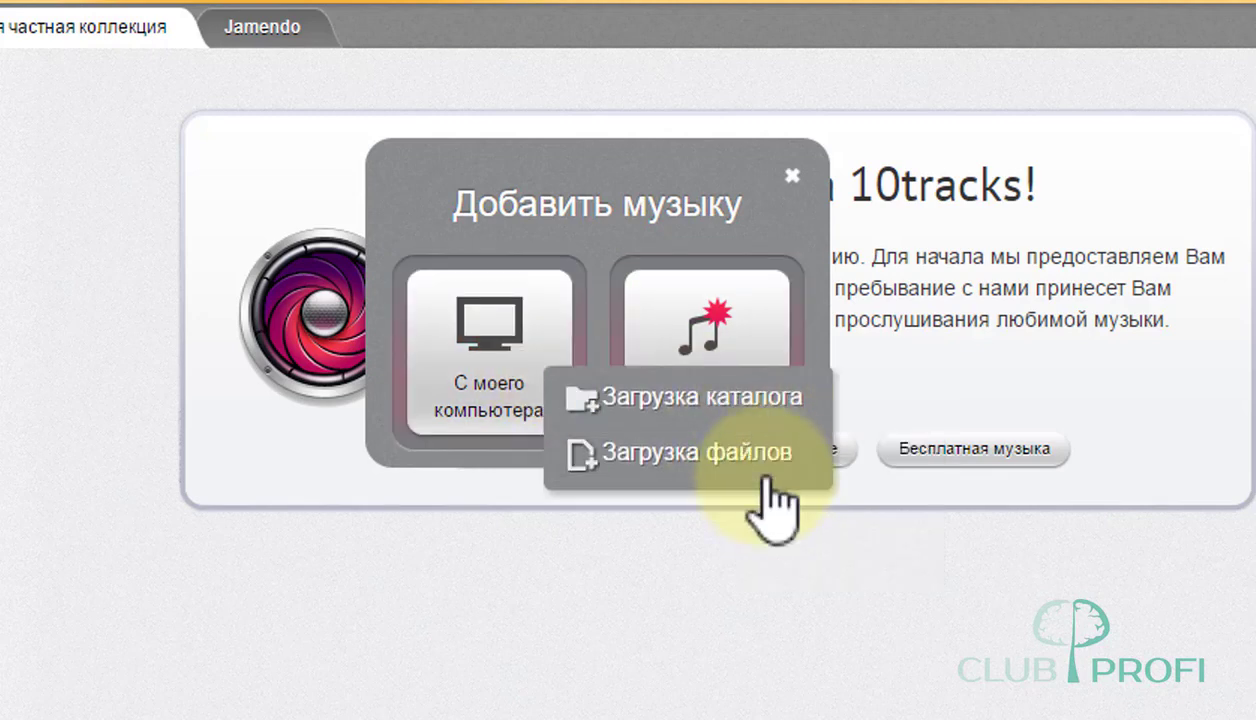
pyautogui.click(778, 412)
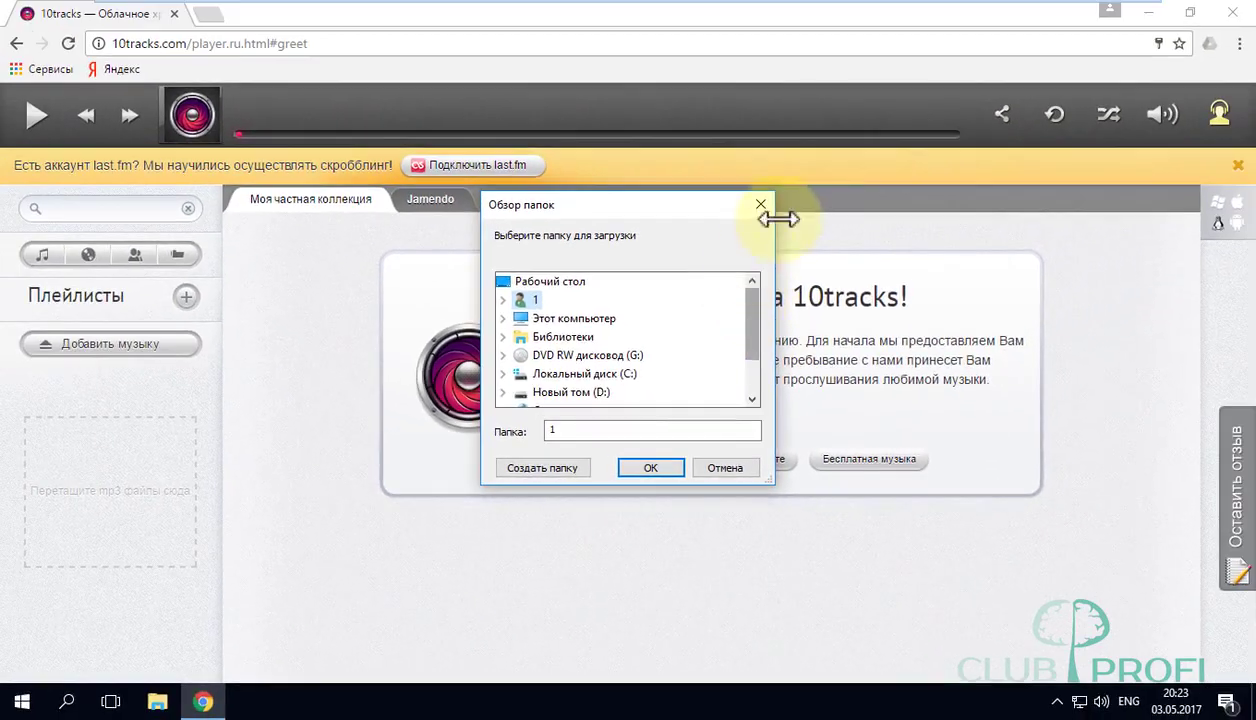
pyautogui.click(757, 208)
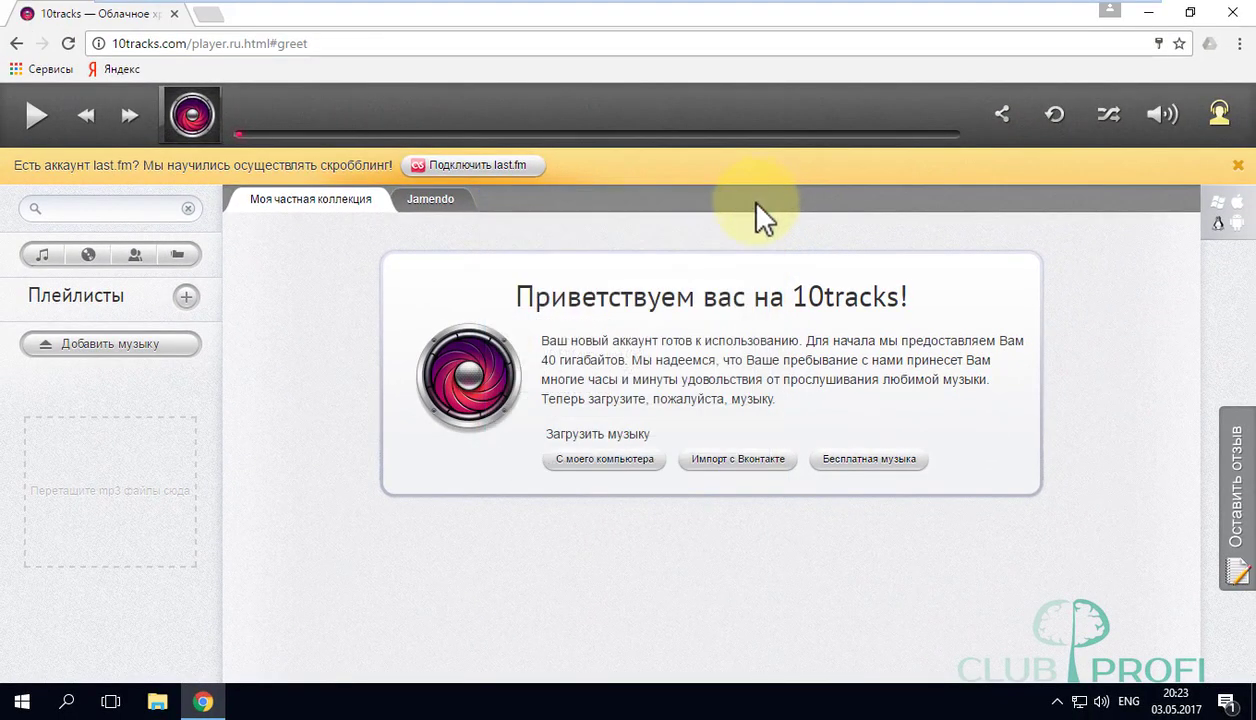
# Shrink Chrome to the right and open MyTemp on the left, checking the tracks in музыка.
pyautogui.click(1190, 12)
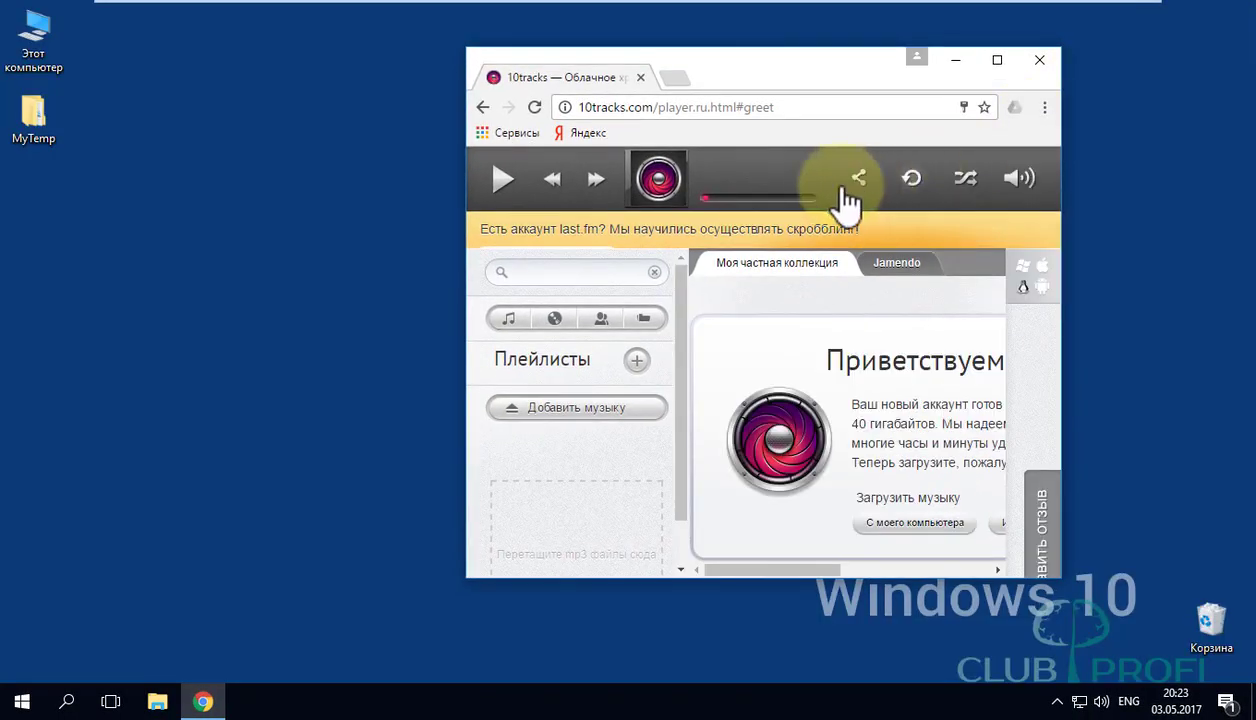
pyautogui.moveTo(735, 55); pyautogui.dragTo(863, 74)
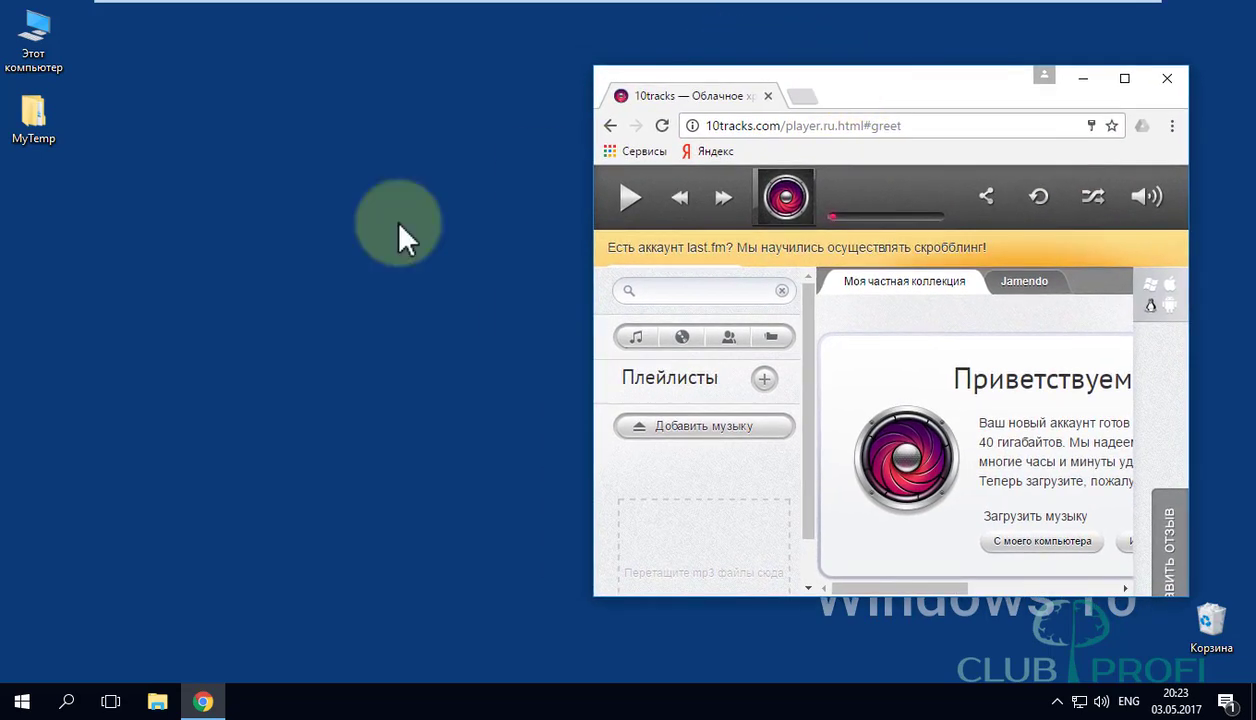
pyautogui.doubleClick(34, 112)
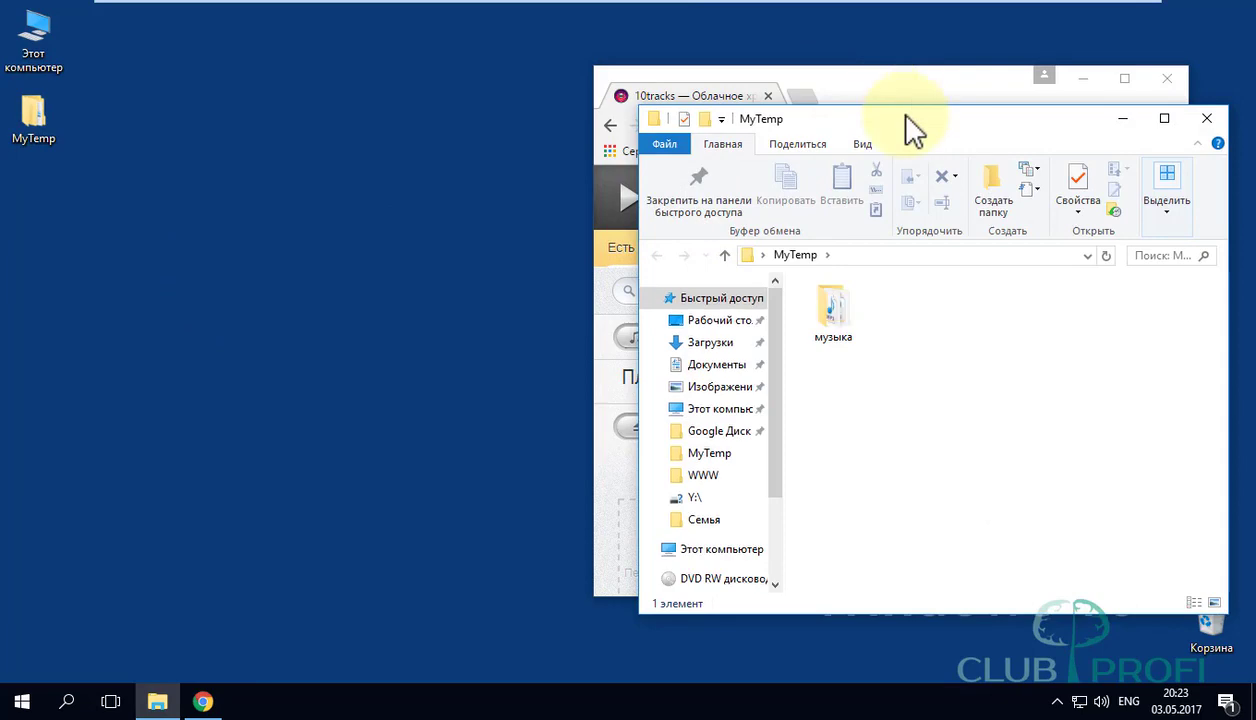
pyautogui.moveTo(911, 126); pyautogui.dragTo(272, 98)
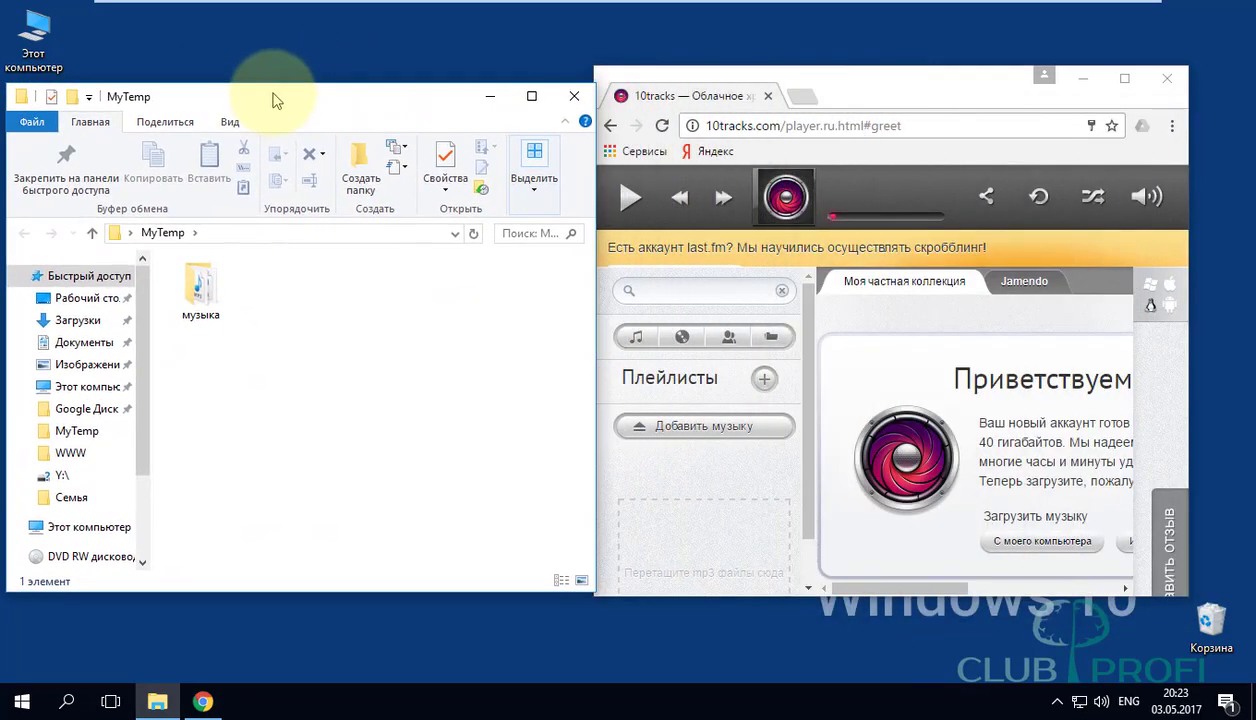
pyautogui.doubleClick(203, 300)
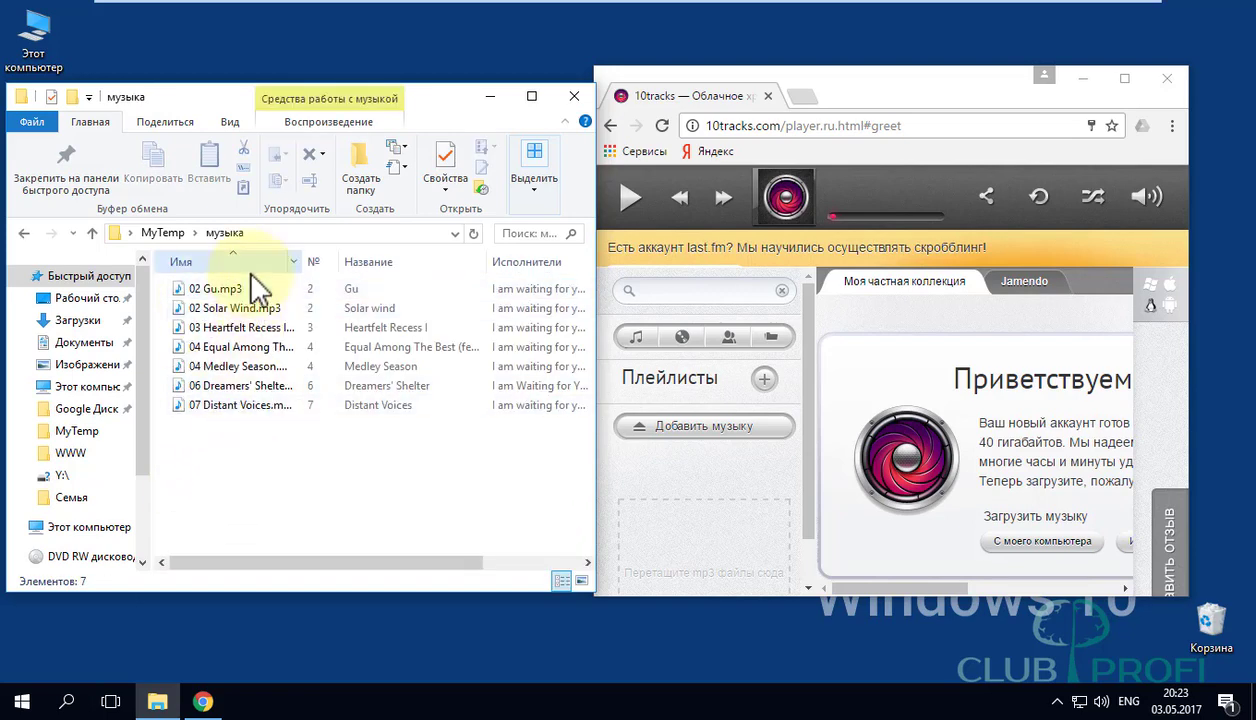
pyautogui.click(178, 234)
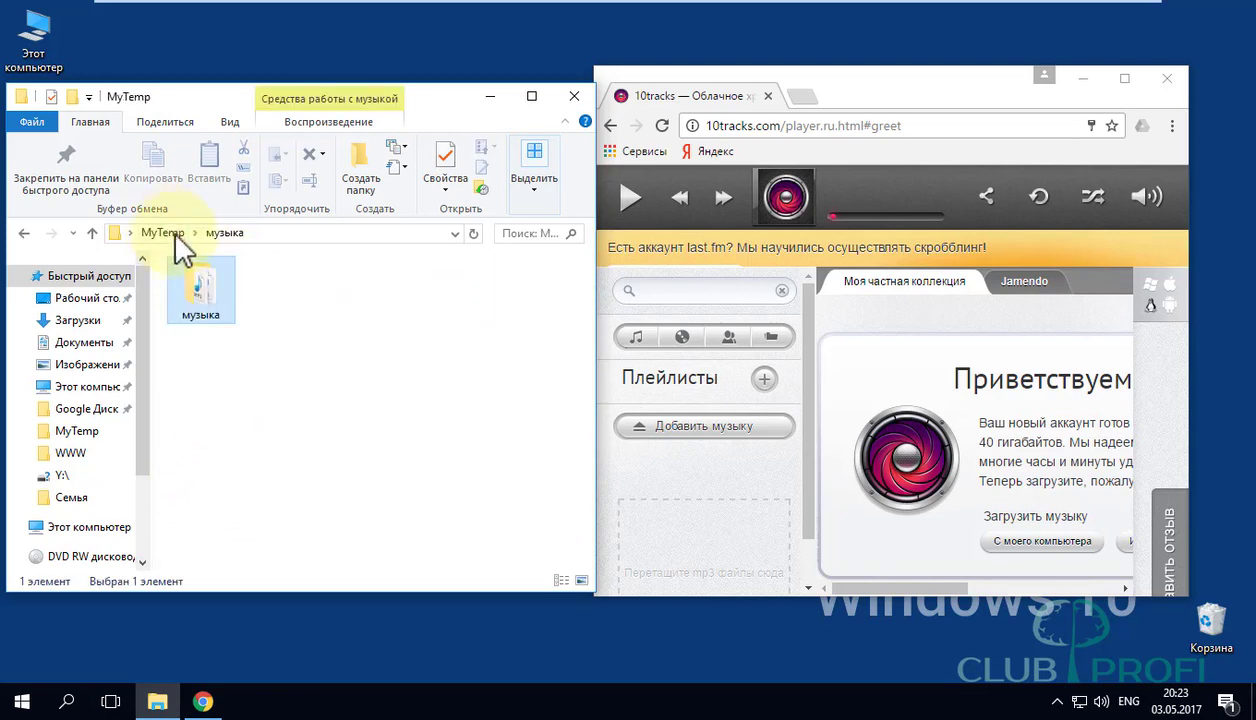
pyautogui.click(312, 393)
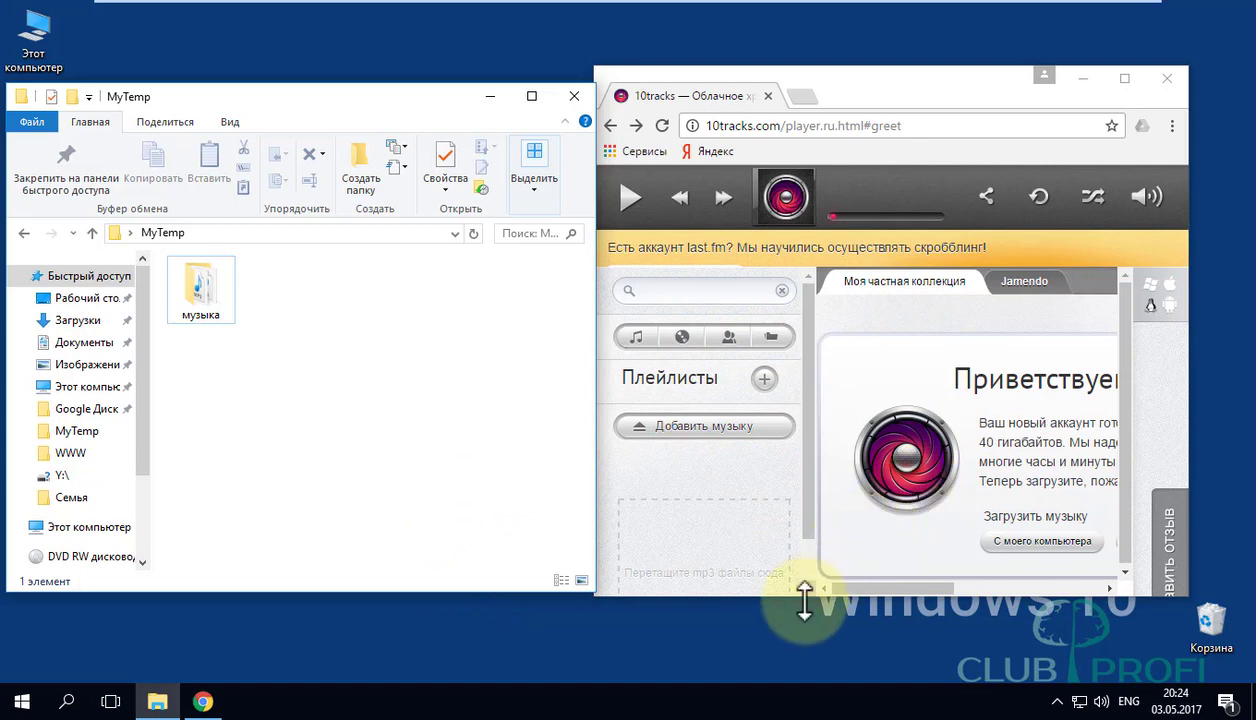
# Make Chrome taller and drop the музыка folder onto the 'Перетащите mp3 файлы сюда' area.
pyautogui.moveTo(805, 596); pyautogui.dragTo(813, 681)
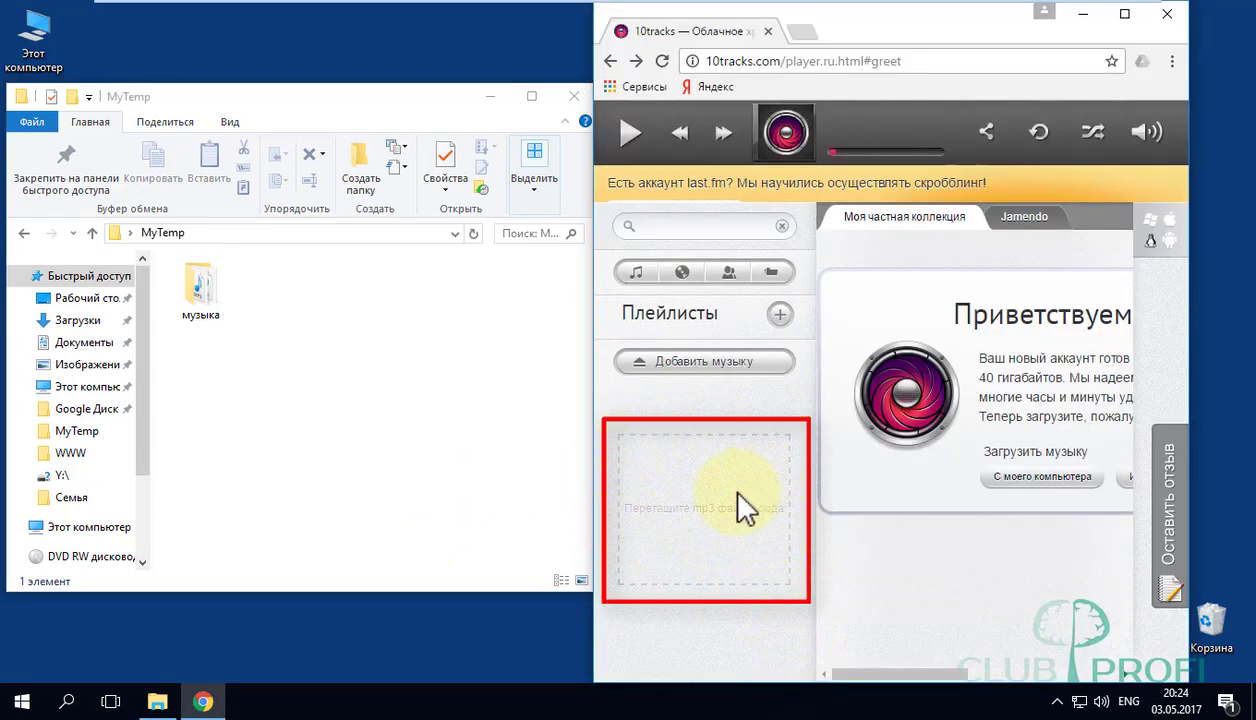
pyautogui.moveTo(208, 305); pyautogui.dragTo(734, 533)
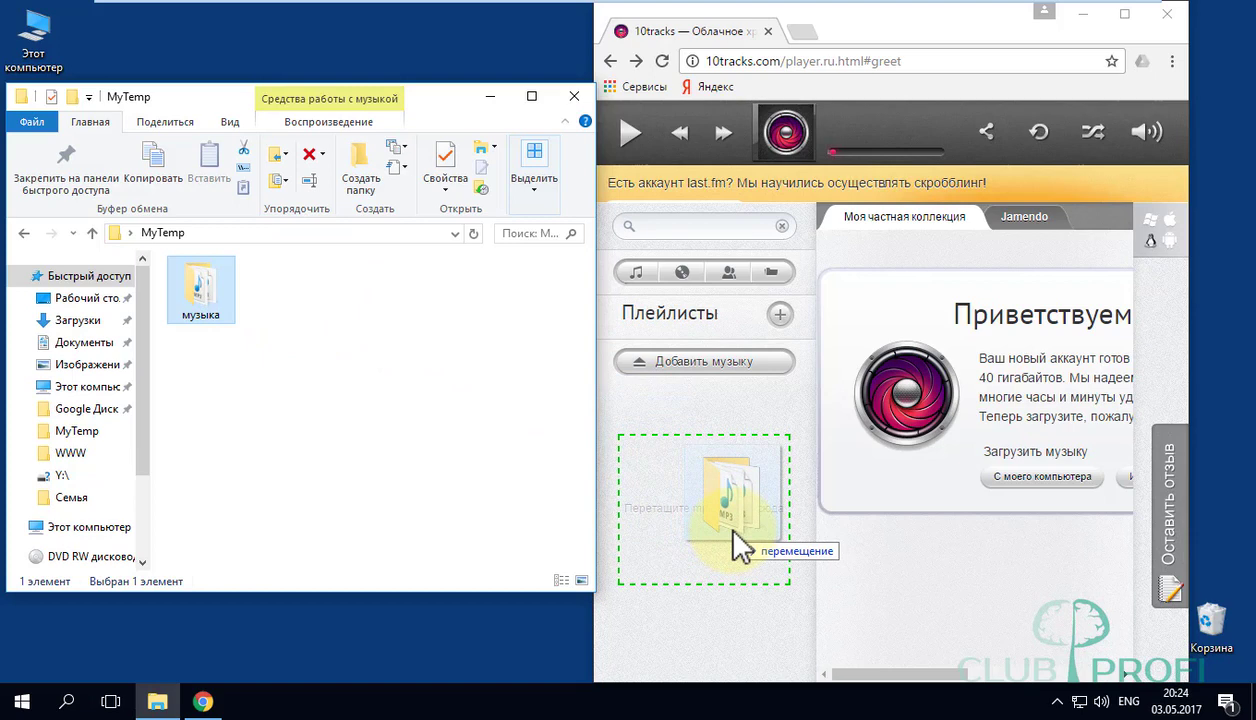
pyautogui.moveTo(733, 530); pyautogui.dragTo(735, 532)
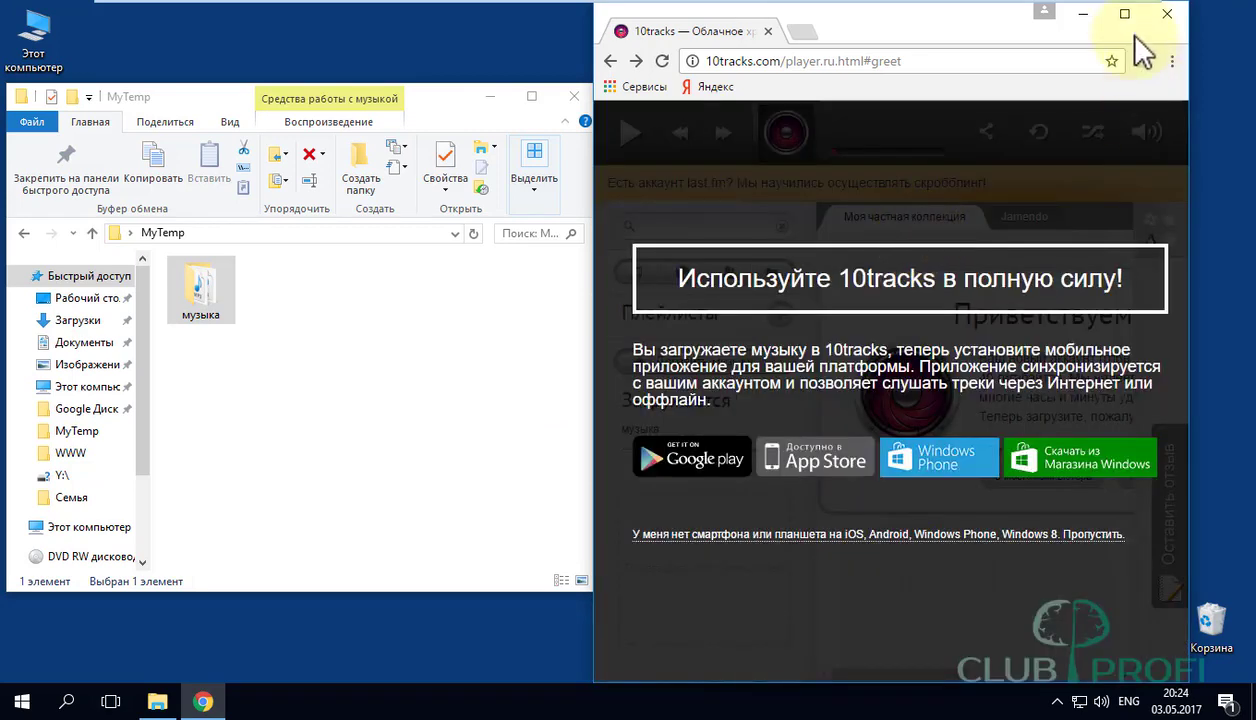
# Maximize Chrome and skip the mobile app prompt with Пропустить.
pyautogui.click(1124, 14)
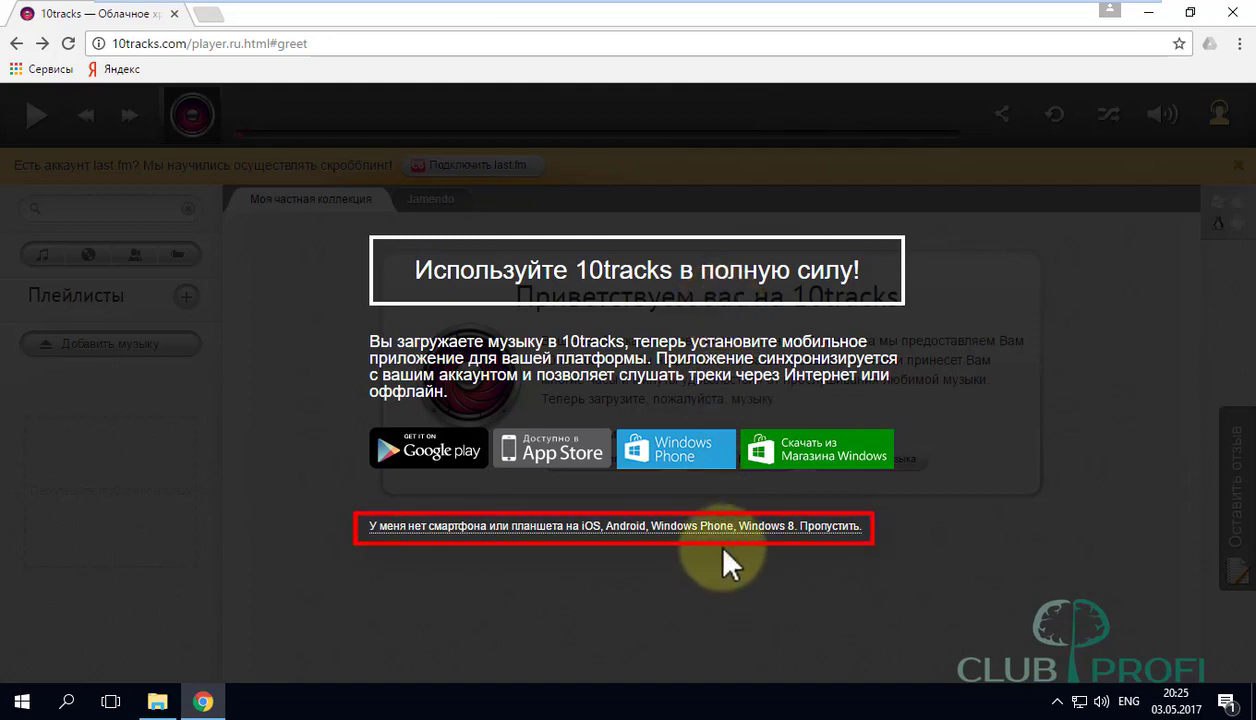
pyautogui.click(830, 526)
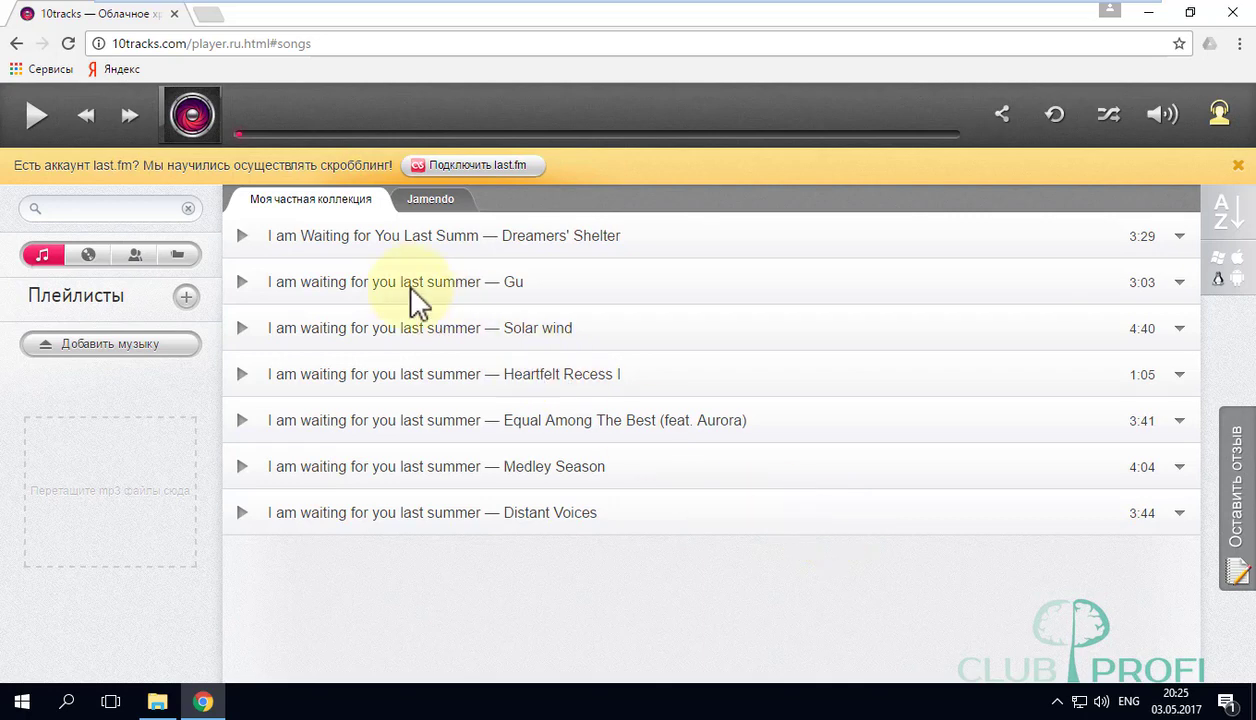
# Play Dreamers' Shelter briefly, pause it, and copy its link from the share menu.
pyautogui.click(243, 237)
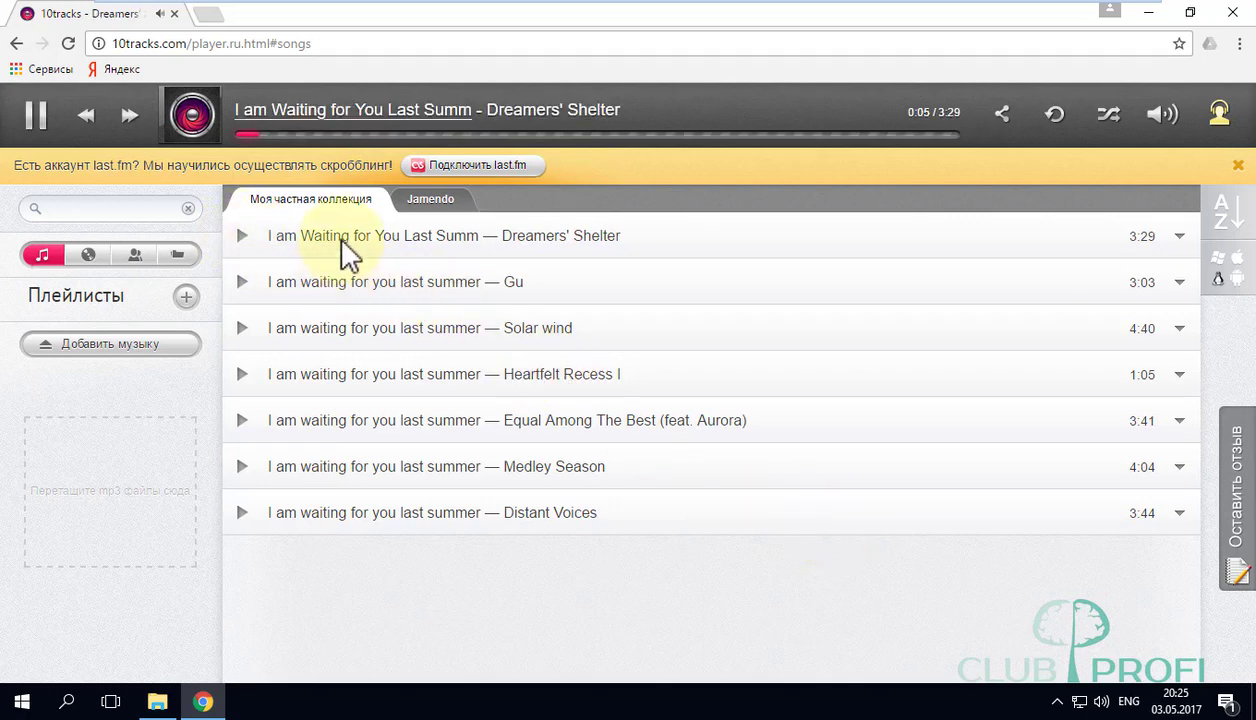
pyautogui.click(36, 116)
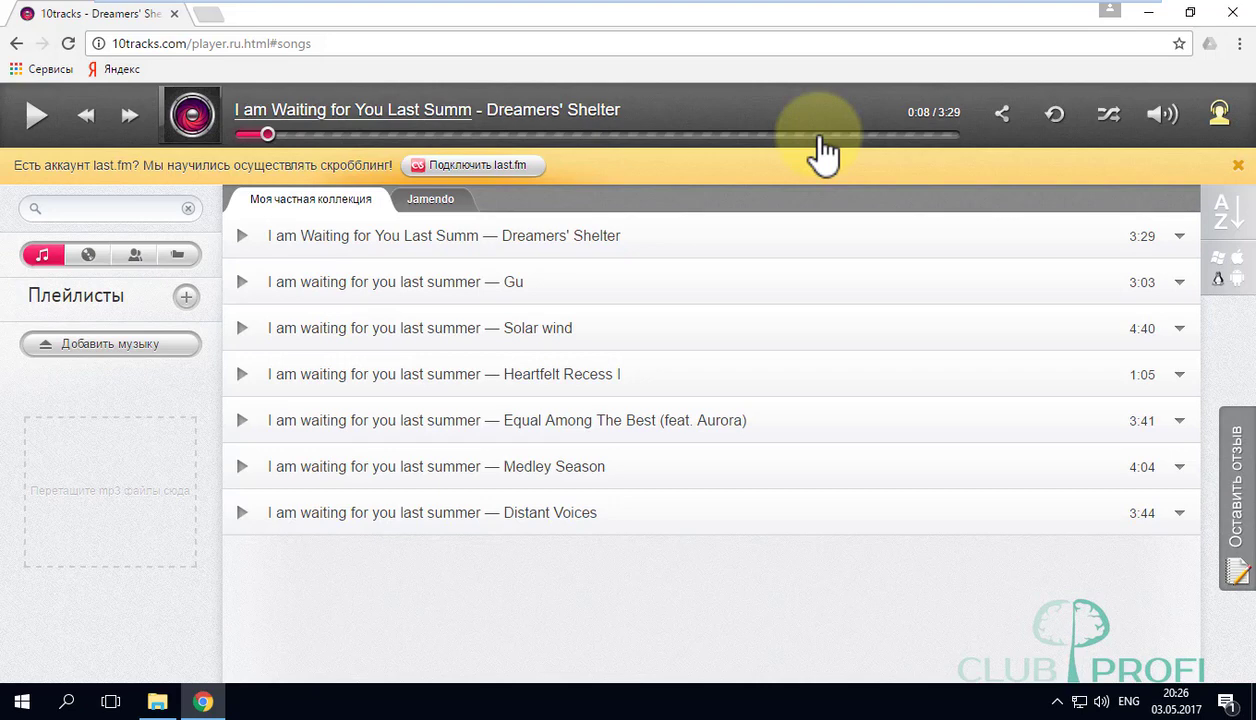
pyautogui.click(1004, 118)
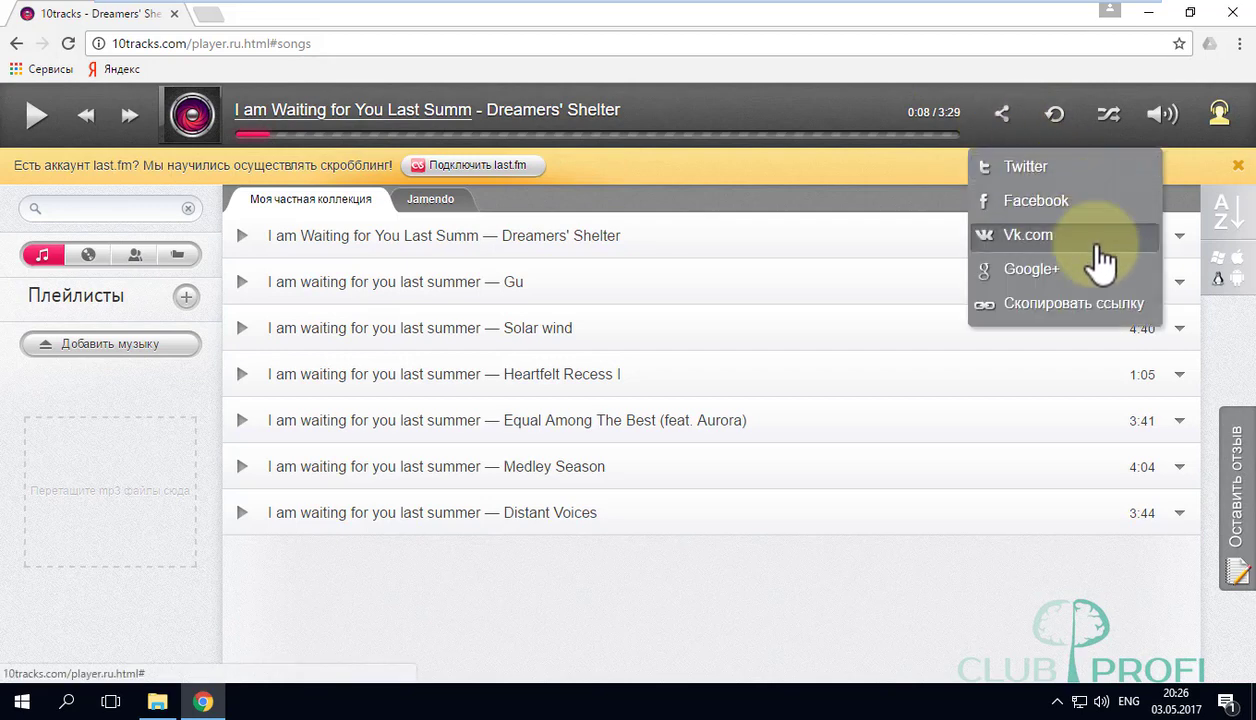
pyautogui.click(1097, 312)
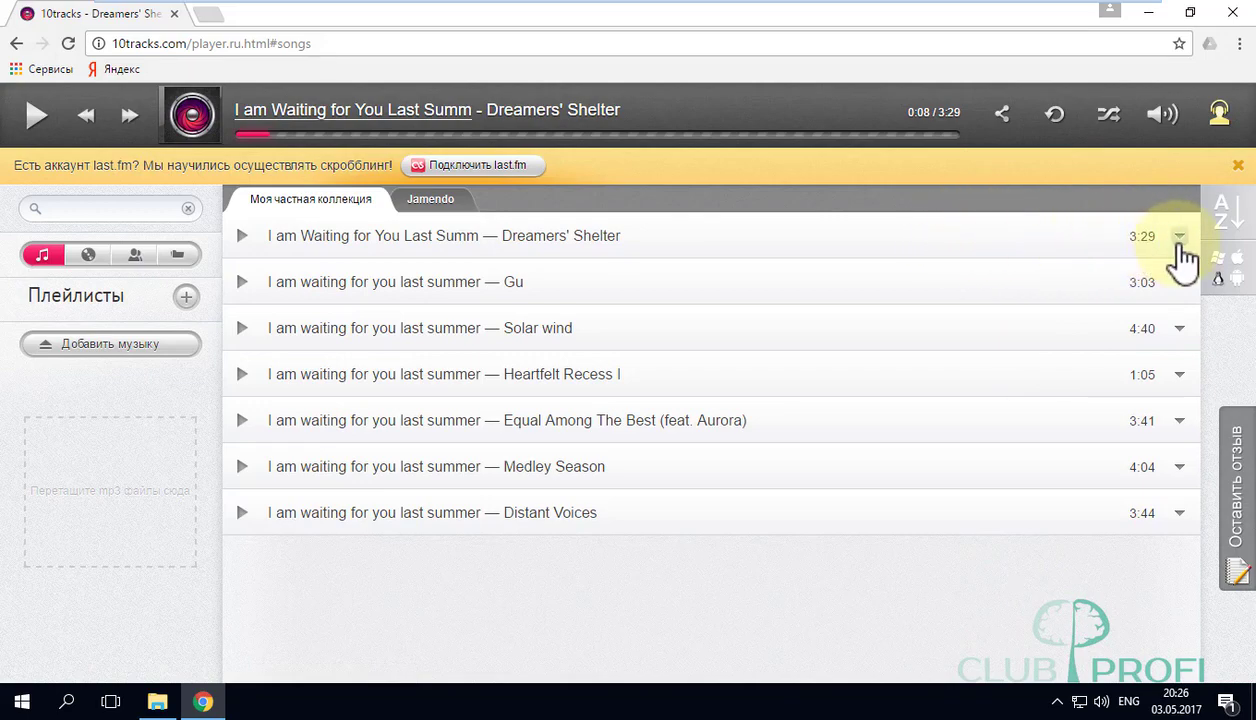
# Show the Поделиться submenu from the first track's arrow menu.
pyautogui.click(1182, 240)
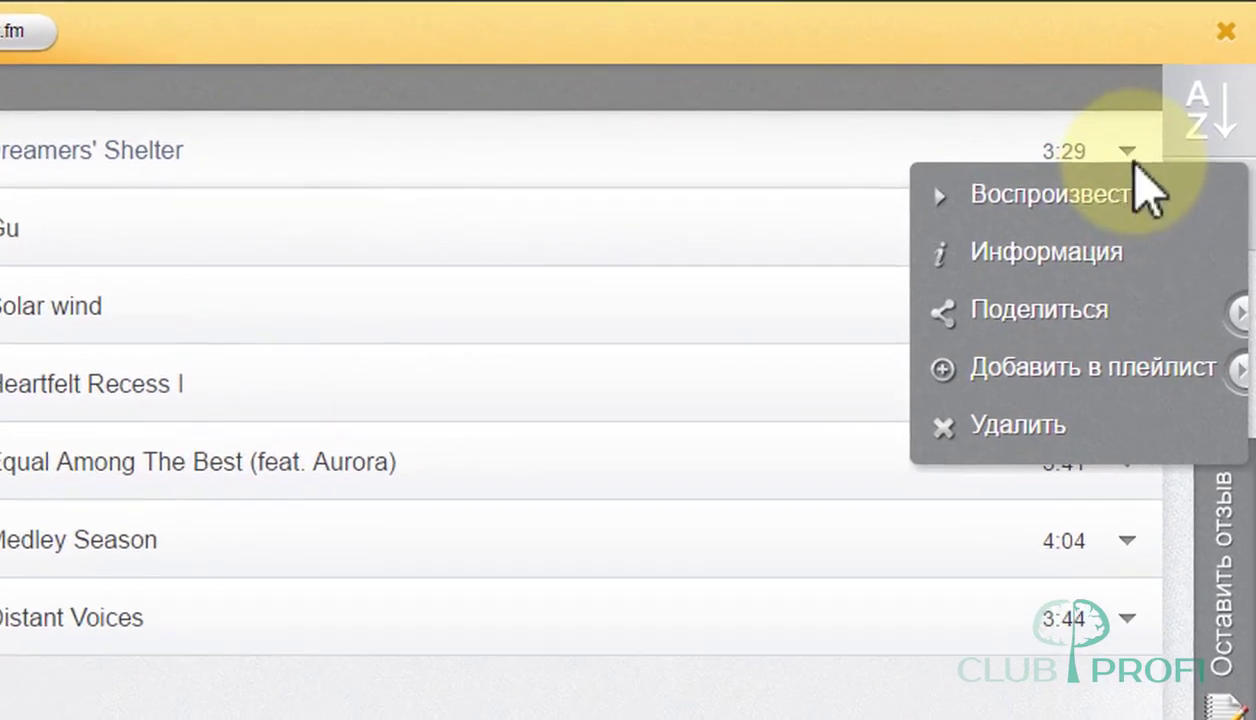
pyautogui.click(1003, 312)
pyautogui.click(1085, 316)
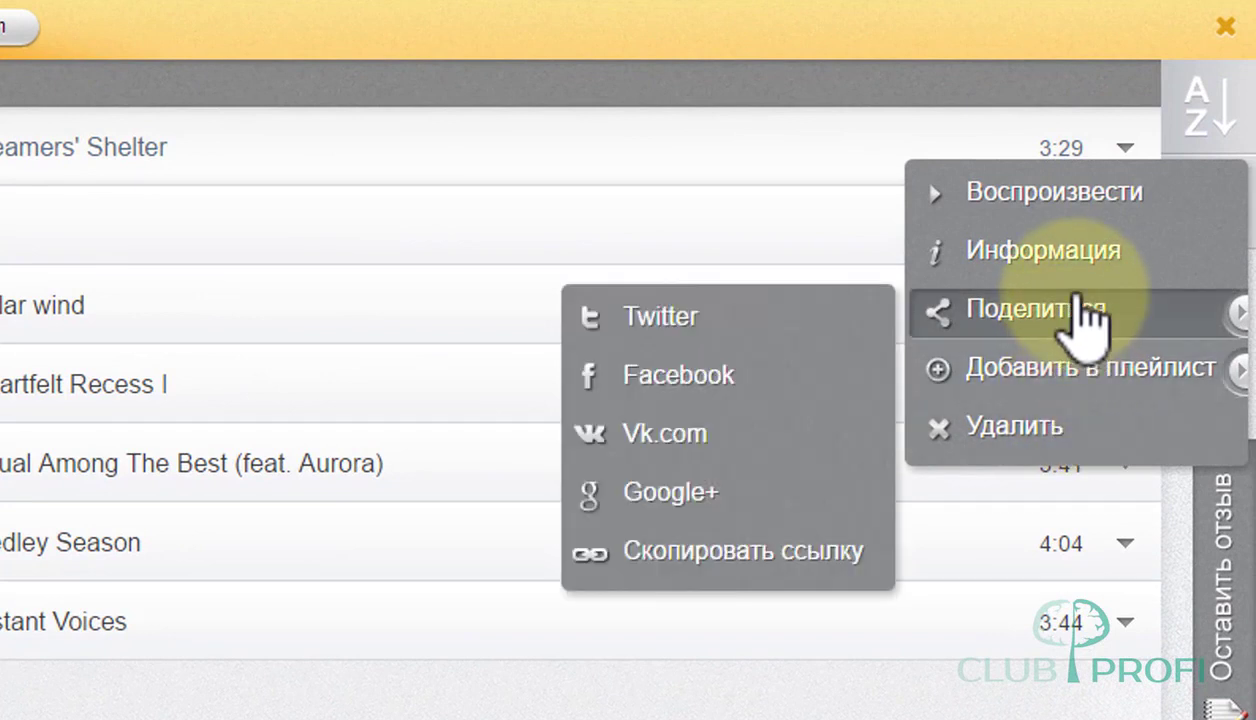